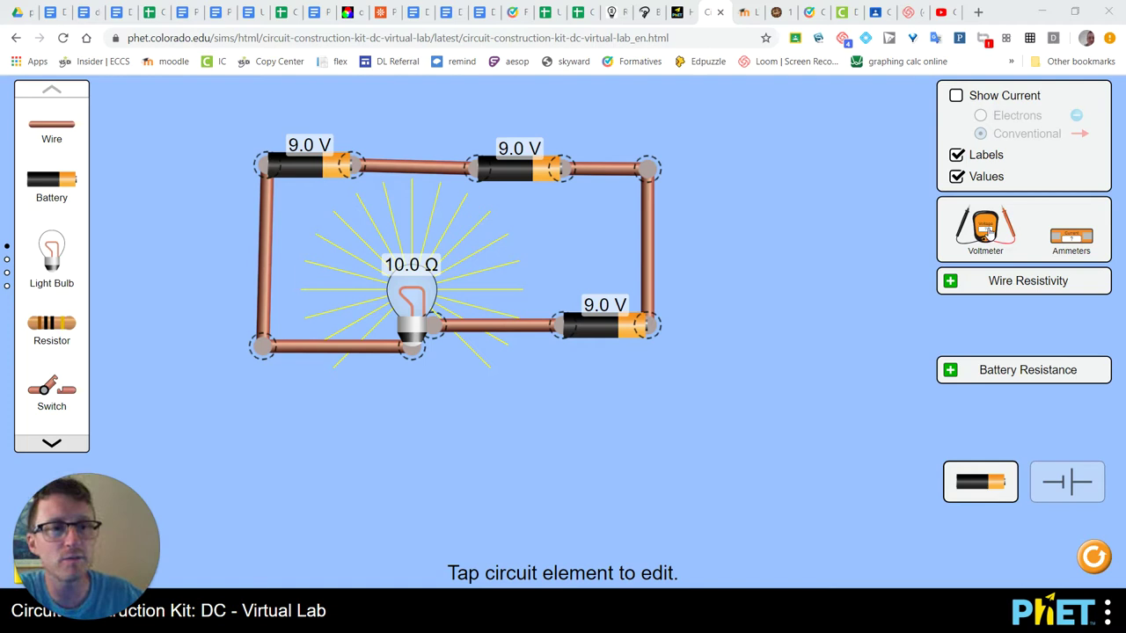
# Step: Place a voltmeter on the canvas and reverse the lower-right 9.0 V battery so the bulb brightens
pyautogui.moveTo(985, 231); pyautogui.dragTo(775, 461)
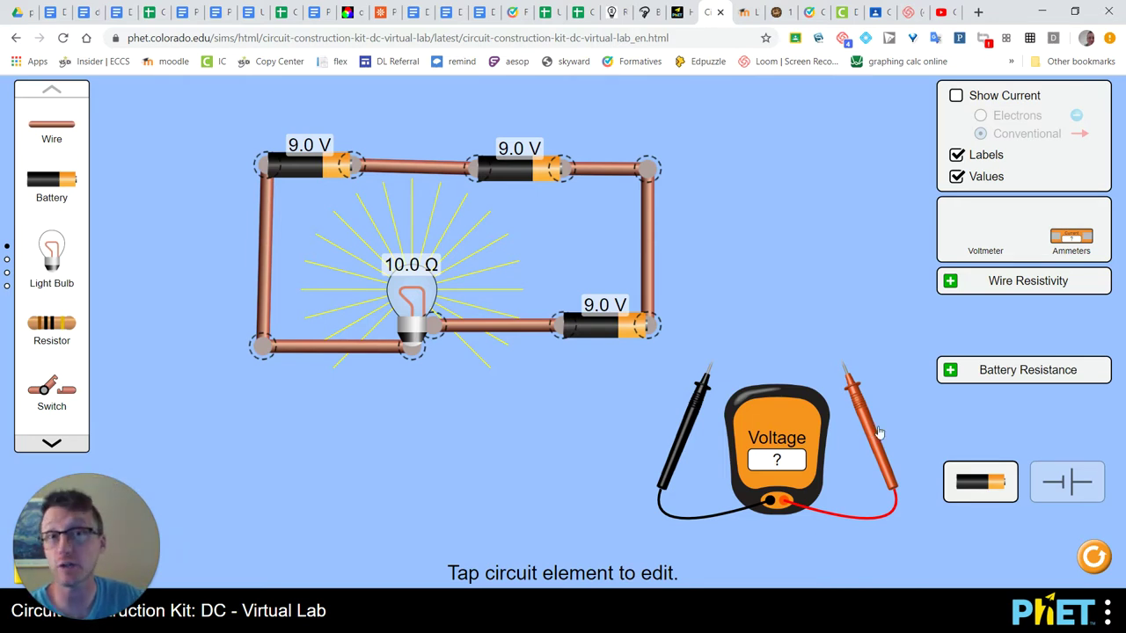
pyautogui.click(607, 333)
pyautogui.click(392, 554)
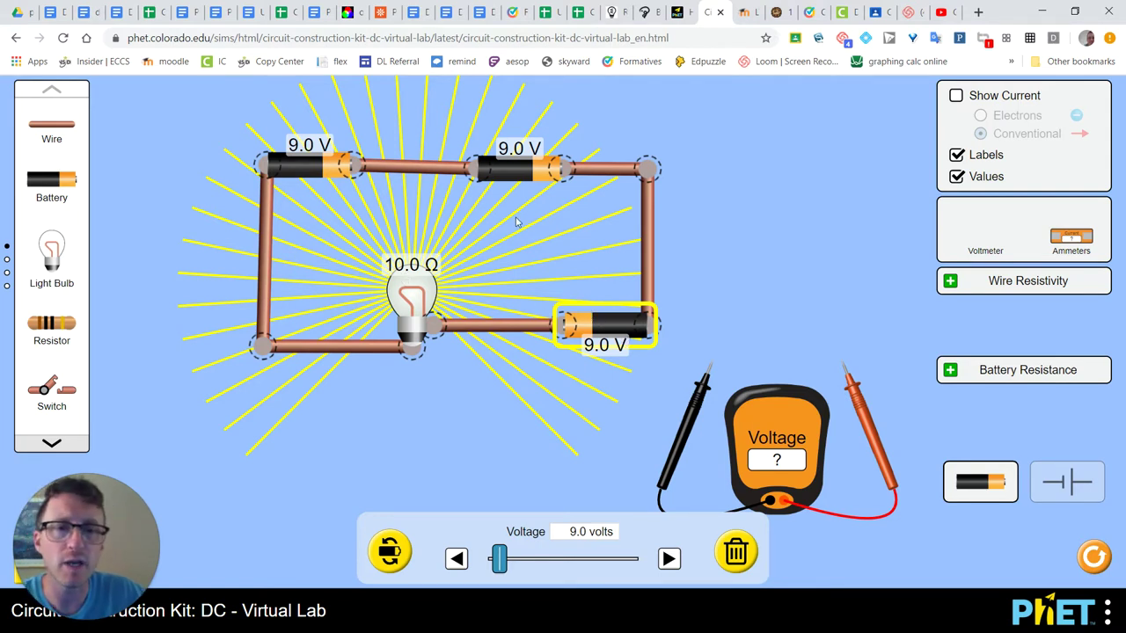
# Step: Turn on Show Current so conventional current arrows circulate around the loop
pyautogui.click(956, 95)
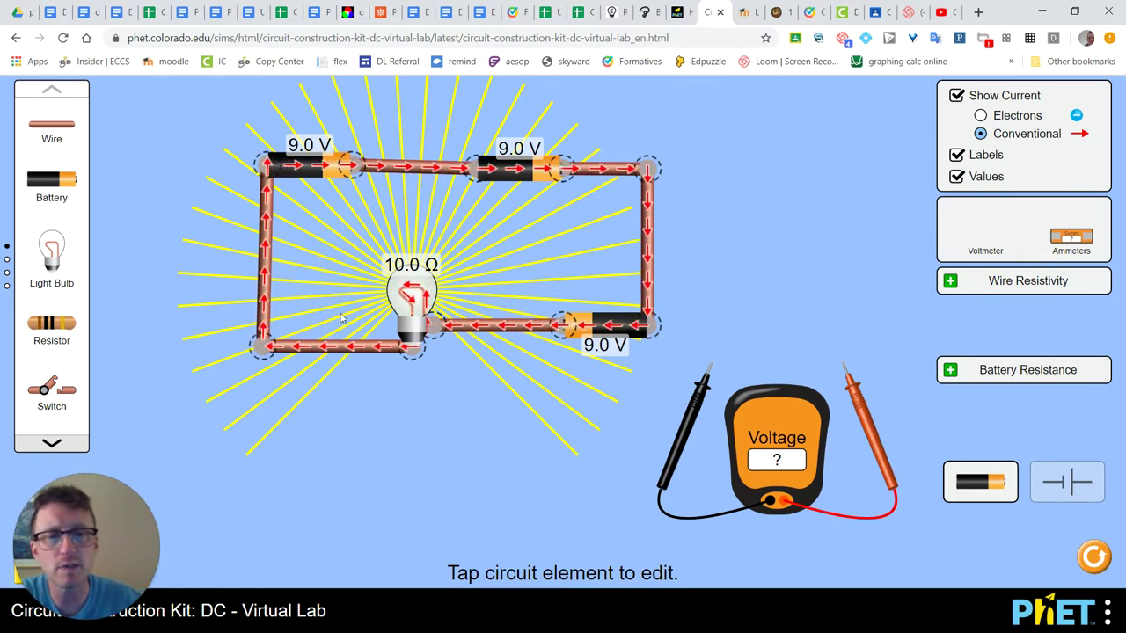
# Step: Set the voltmeter below the circuit with red probe on the bulb's right terminal and black on its left, reading 27.00 V
pyautogui.moveTo(737, 440); pyautogui.dragTo(363, 461)
pyautogui.moveTo(704, 427); pyautogui.dragTo(299, 440)
pyautogui.moveTo(867, 436); pyautogui.dragTo(594, 468)
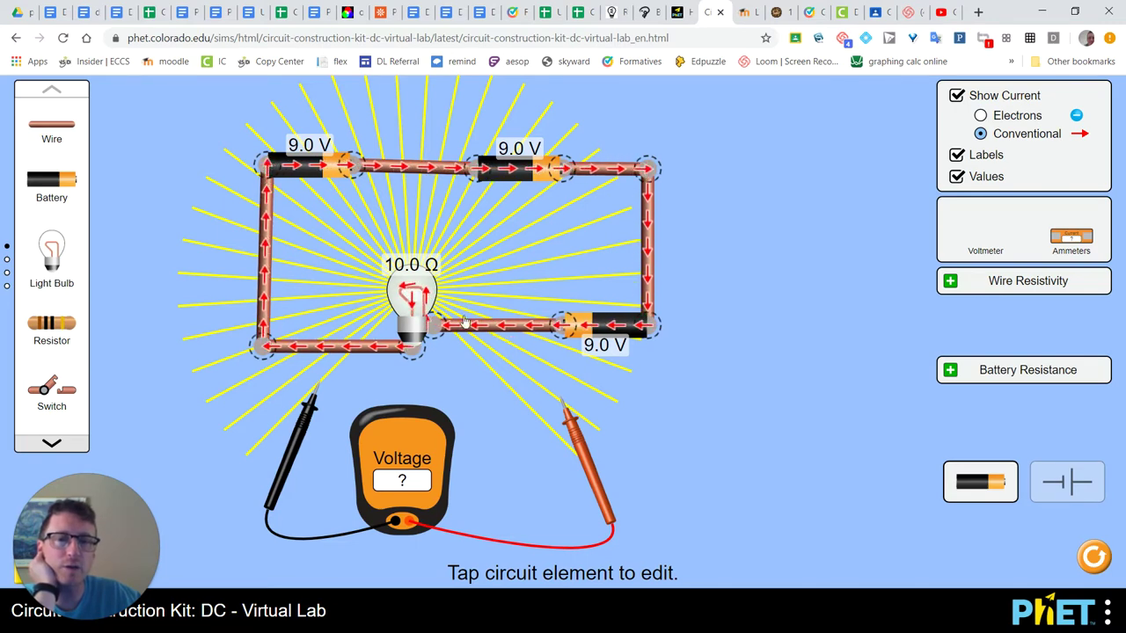
pyautogui.moveTo(587, 454); pyautogui.dragTo(468, 393)
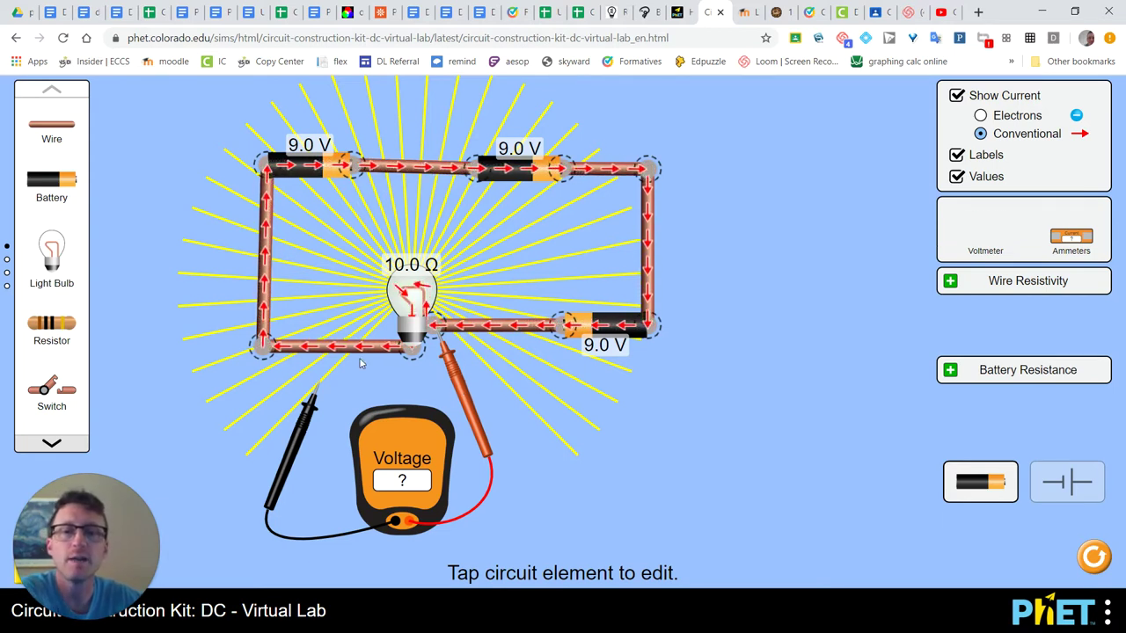
pyautogui.moveTo(309, 424); pyautogui.dragTo(321, 430)
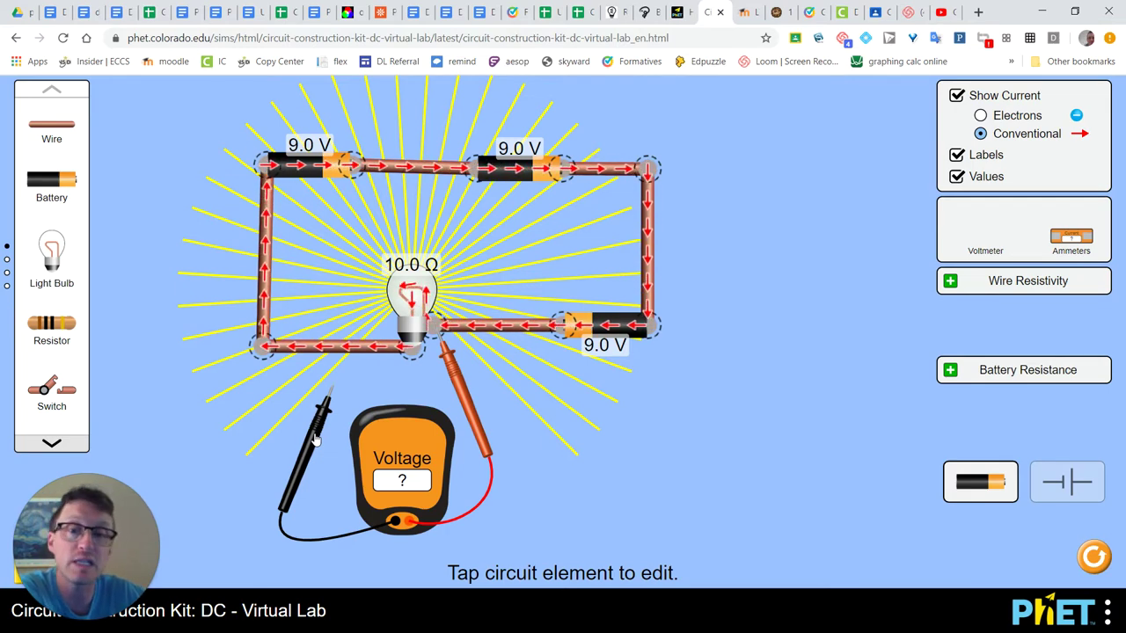
pyautogui.moveTo(315, 438); pyautogui.dragTo(391, 398)
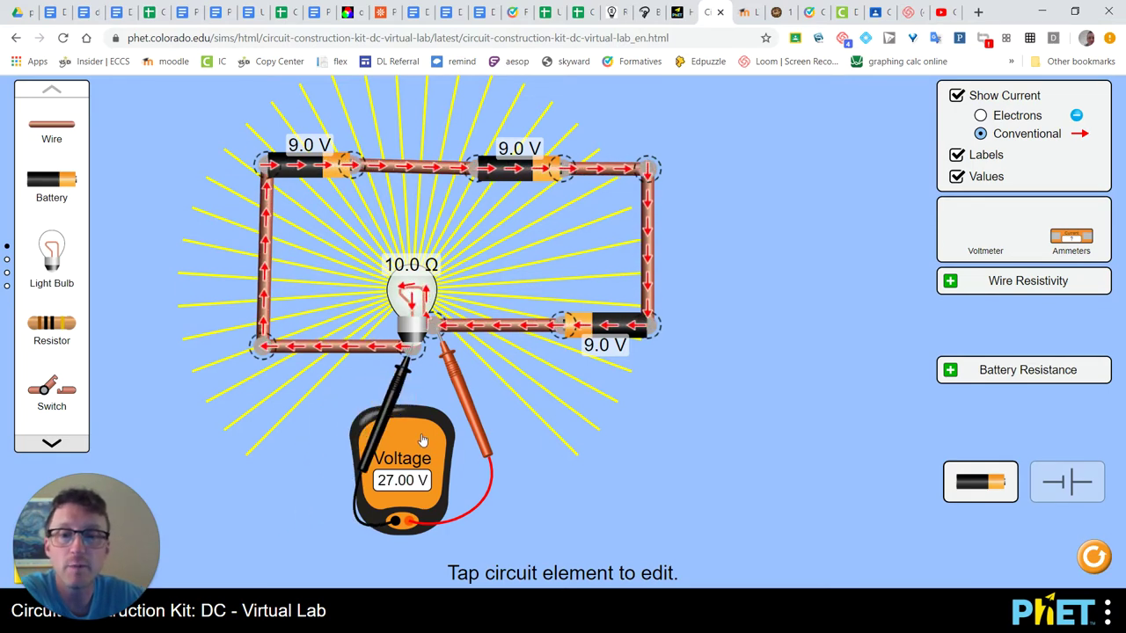
pyautogui.moveTo(422, 440); pyautogui.dragTo(440, 461)
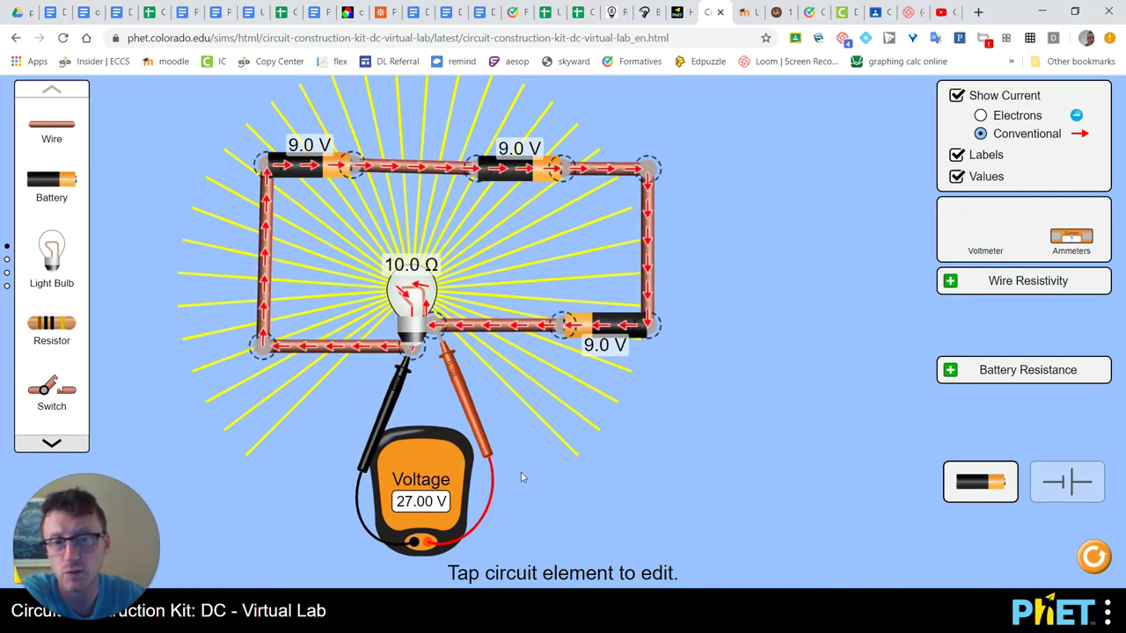
pyautogui.click(308, 170)
pyautogui.click(522, 176)
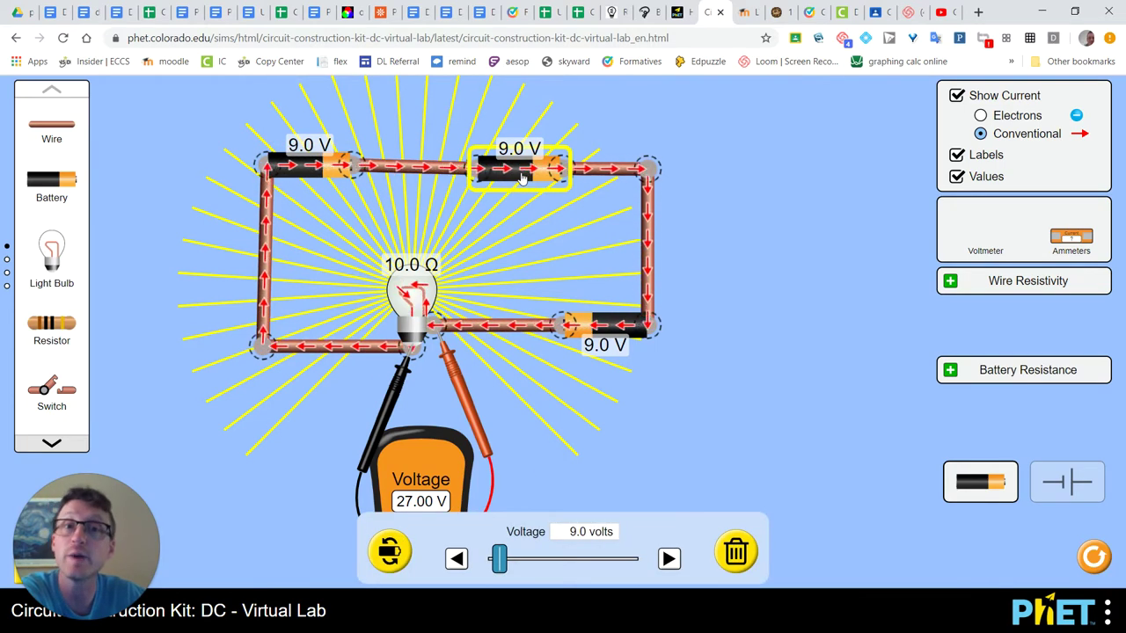
pyautogui.click(607, 326)
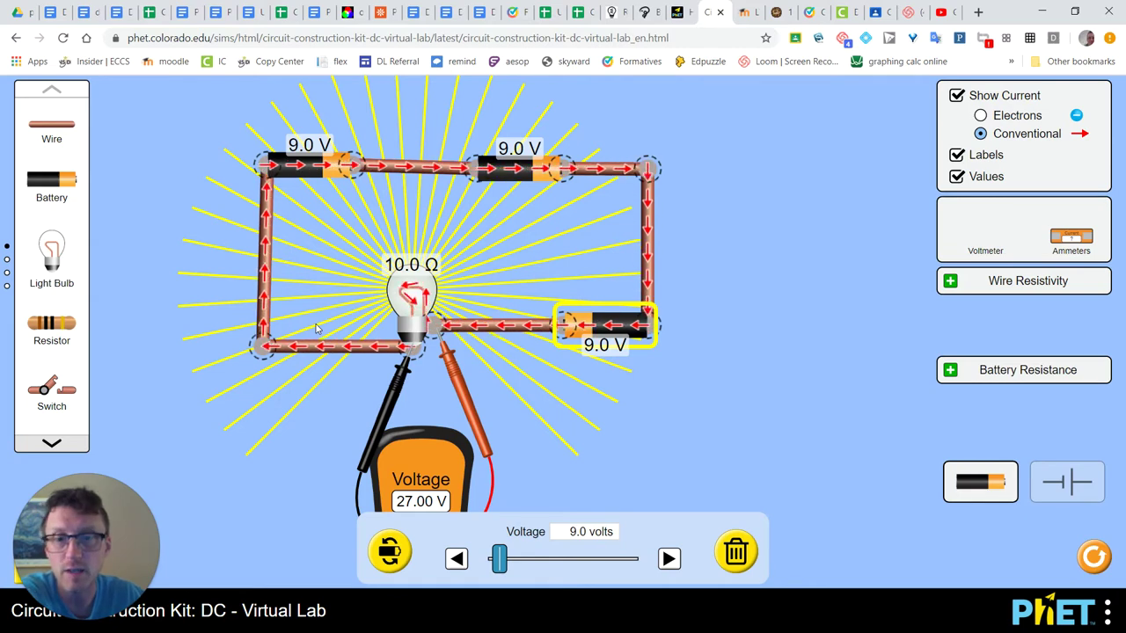
pyautogui.click(467, 404)
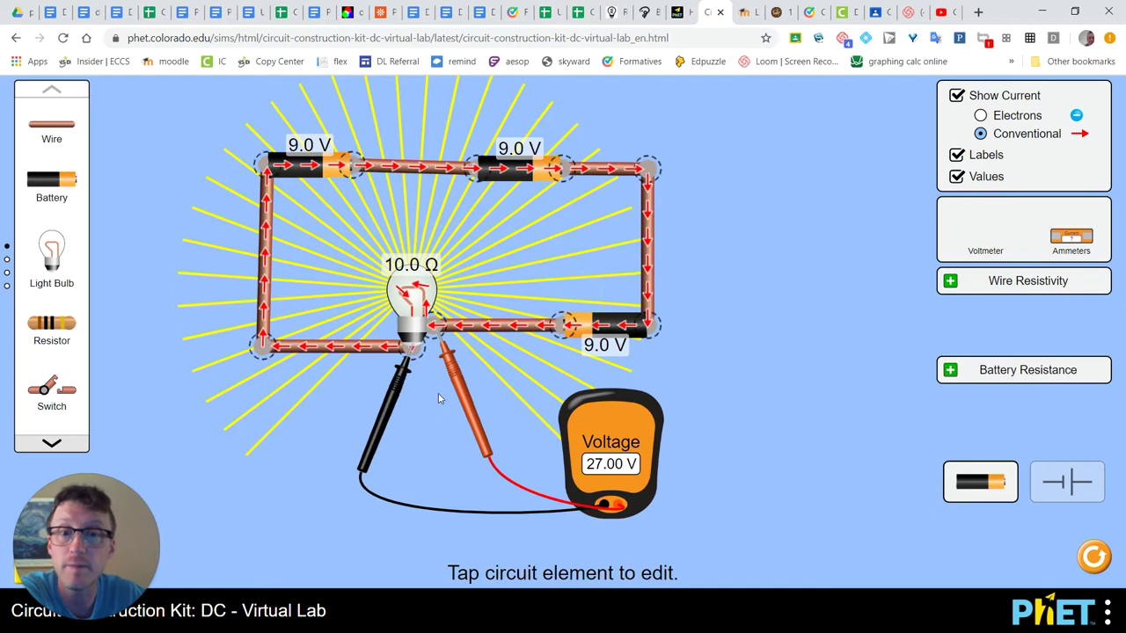
# Step: Move the voltmeter probes across the lower-right battery's two terminals, reading 9.00 V
pyautogui.moveTo(461, 390); pyautogui.dragTo(585, 386)
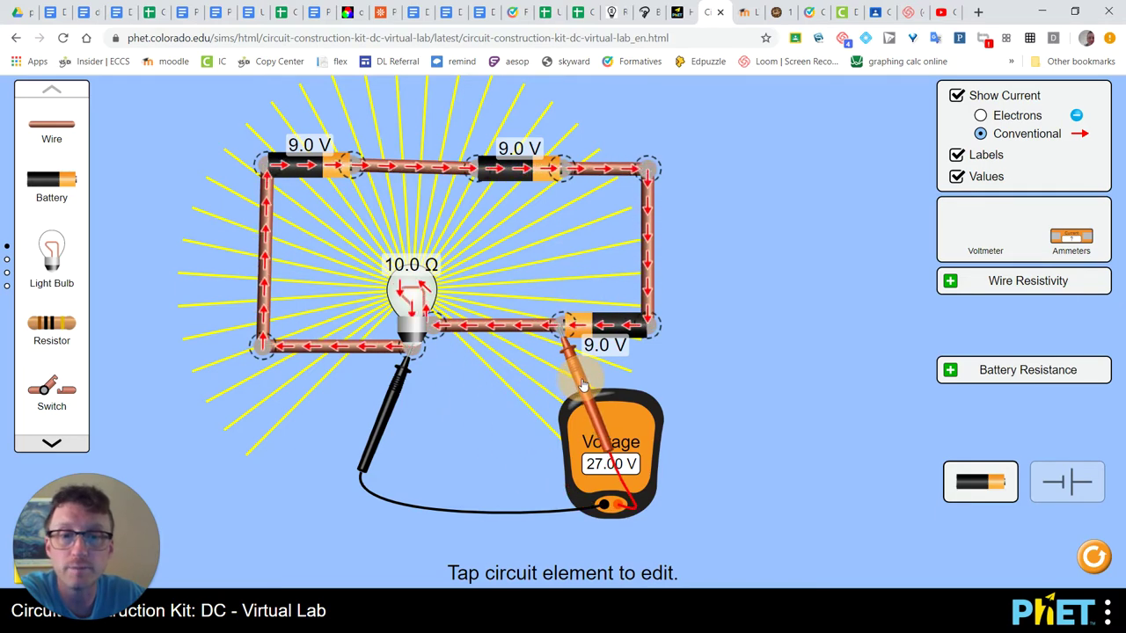
pyautogui.moveTo(383, 418); pyautogui.dragTo(715, 483)
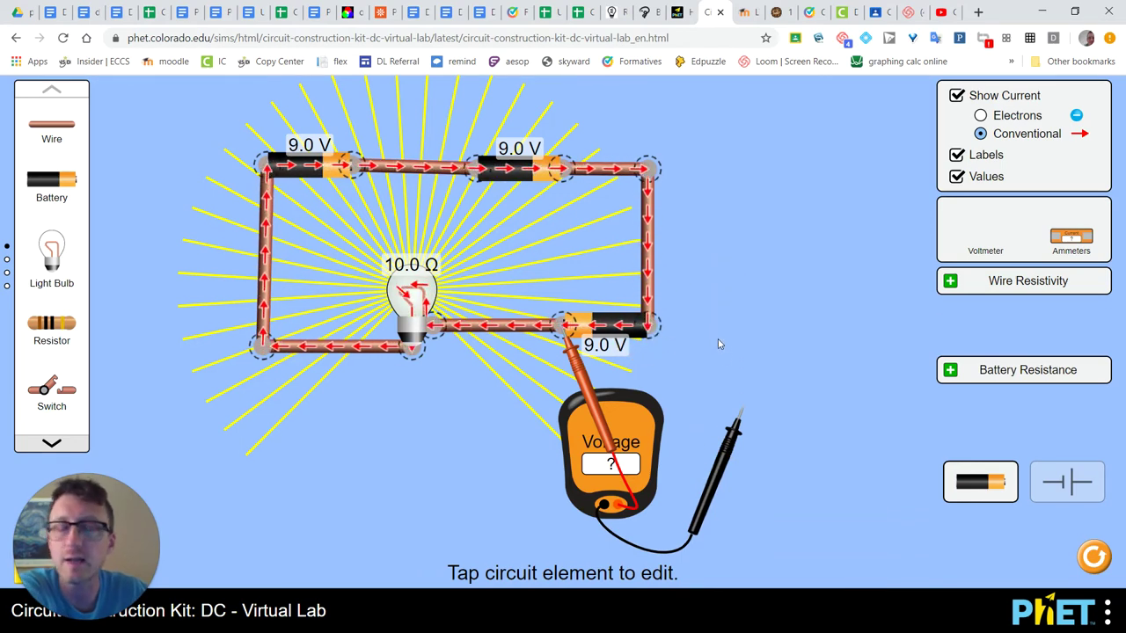
pyautogui.moveTo(714, 470); pyautogui.dragTo(629, 370)
pyautogui.moveTo(644, 434); pyautogui.dragTo(735, 376)
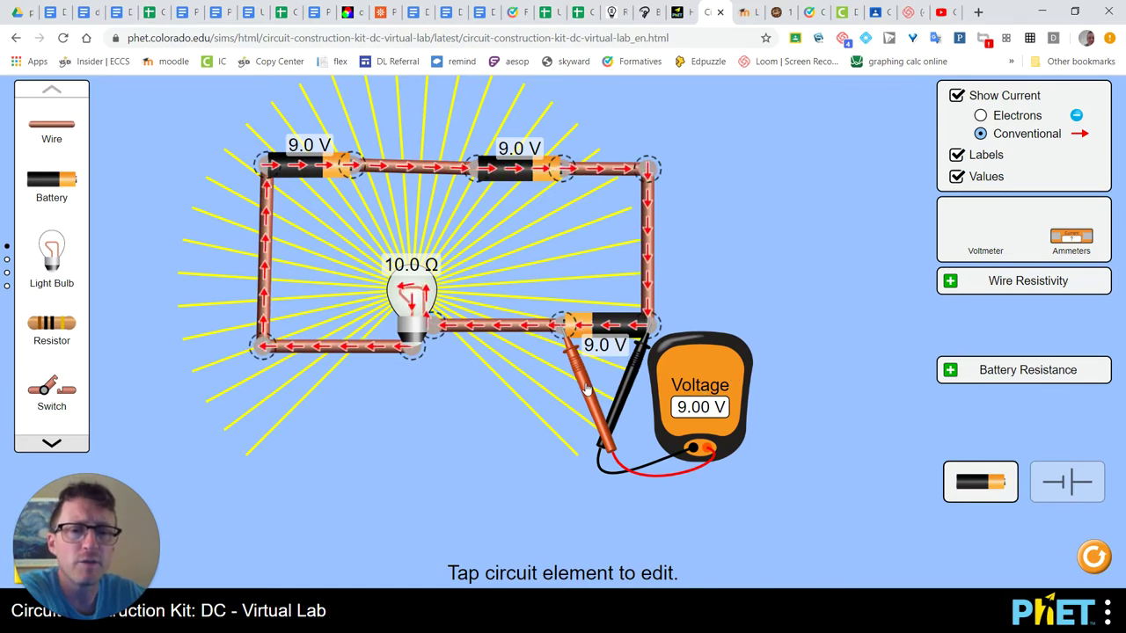
# Step: Swap the probes on the battery to read -9.00 V, then move the red probe to the bulb's left side
pyautogui.moveTo(587, 389); pyautogui.dragTo(563, 453)
pyautogui.moveTo(620, 400); pyautogui.dragTo(537, 391)
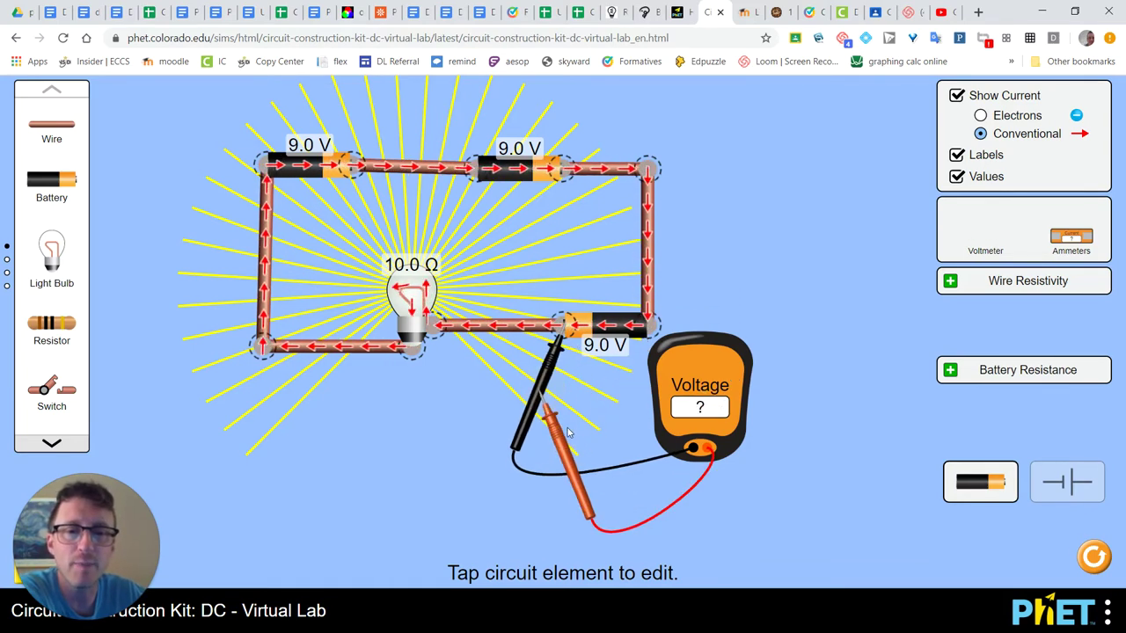
pyautogui.moveTo(567, 431); pyautogui.dragTo(672, 357)
pyautogui.moveTo(734, 380); pyautogui.dragTo(774, 371)
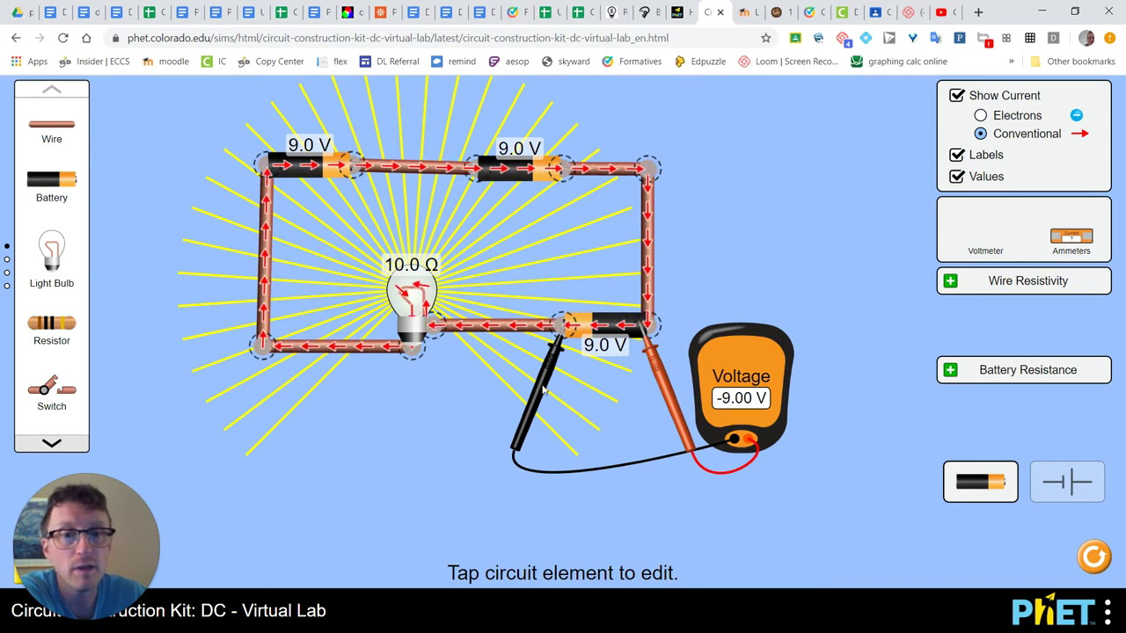
pyautogui.moveTo(664, 394); pyautogui.dragTo(458, 387)
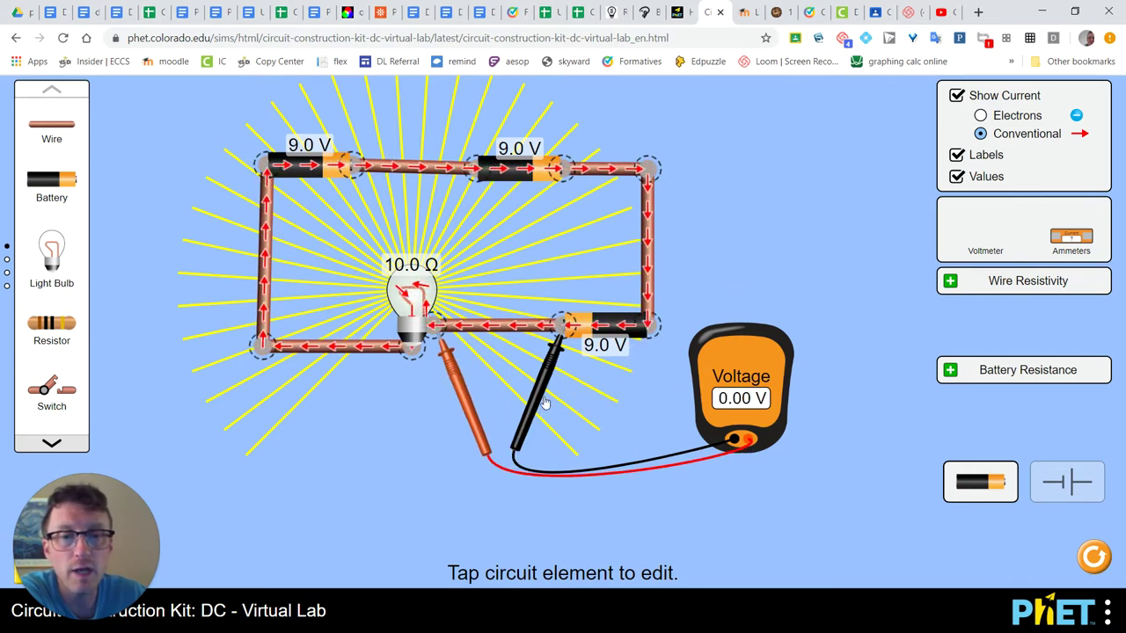
# Step: Reposition the red and black voltmeter probes on the bulb's junctions
pyautogui.moveTo(545, 402); pyautogui.dragTo(389, 428)
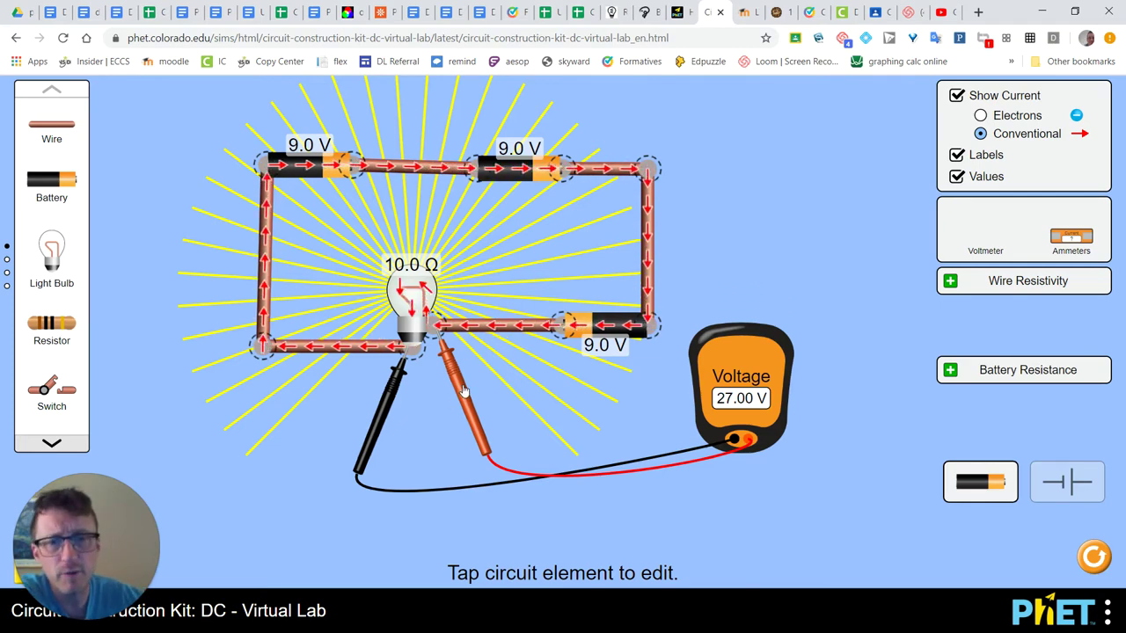
pyautogui.moveTo(465, 392); pyautogui.dragTo(480, 440)
pyautogui.moveTo(385, 420); pyautogui.dragTo(371, 464)
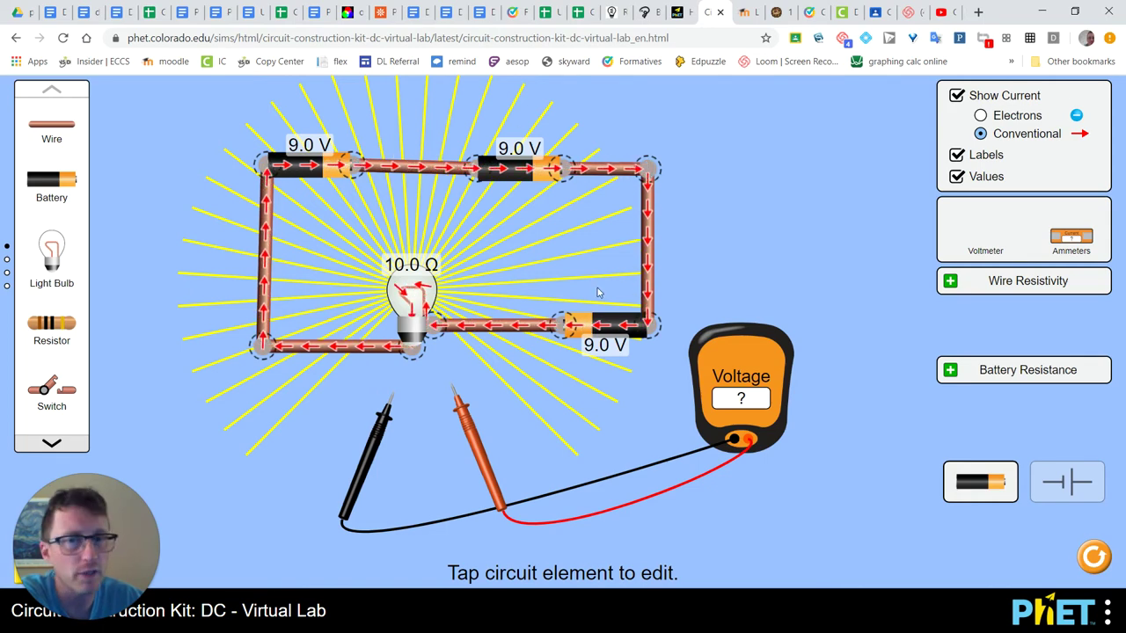
pyautogui.moveTo(478, 438); pyautogui.dragTo(462, 389)
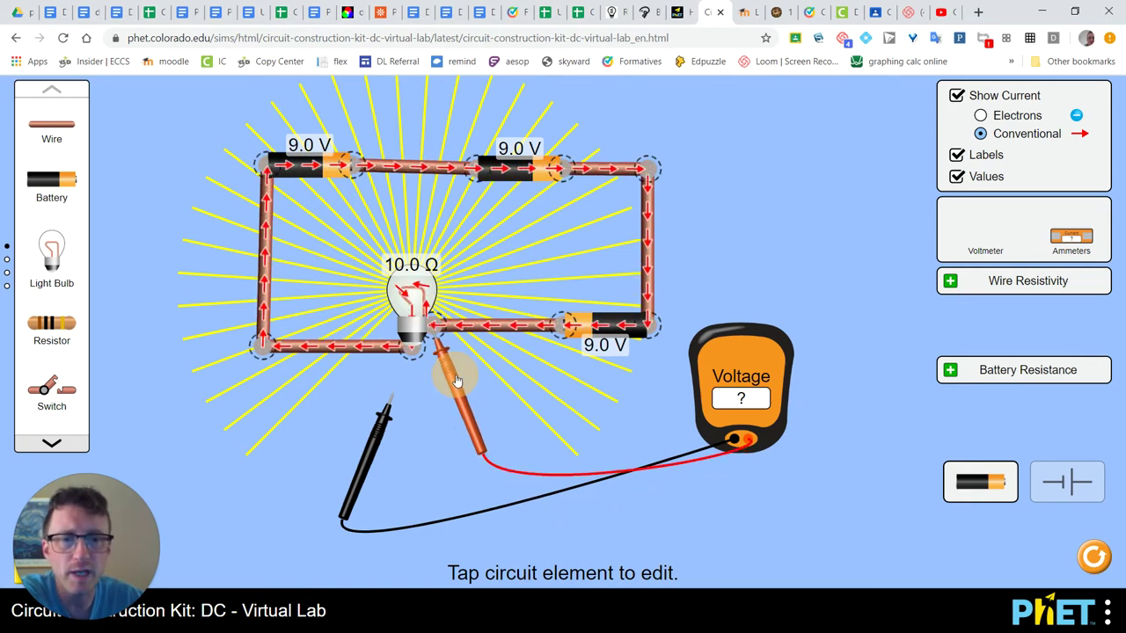
pyautogui.moveTo(382, 432); pyautogui.dragTo(402, 391)
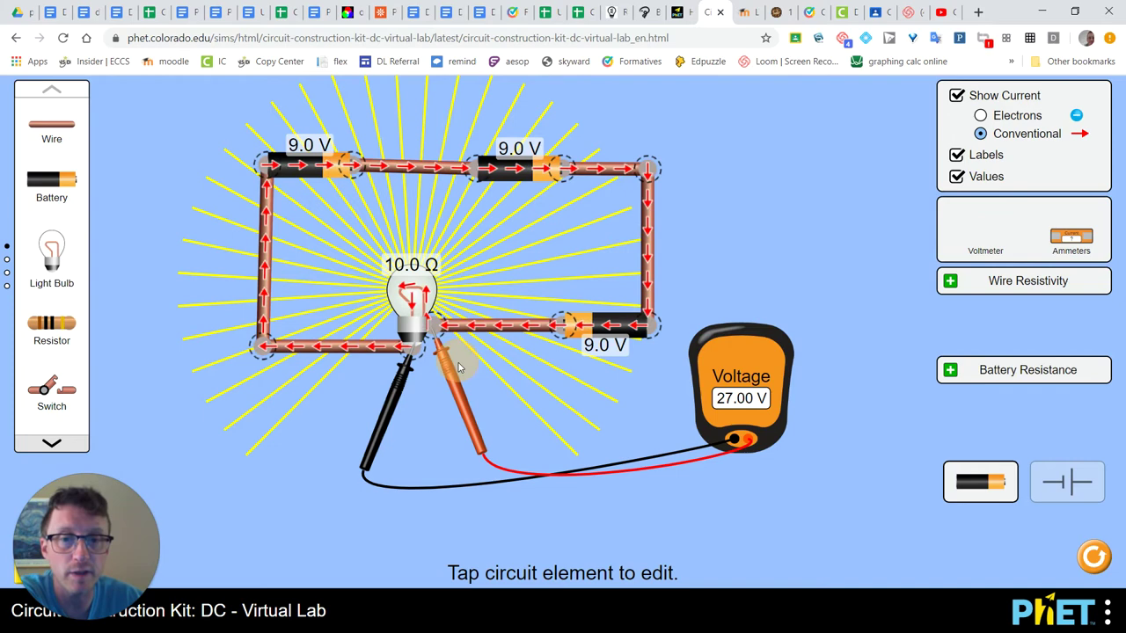
pyautogui.moveTo(445, 377); pyautogui.dragTo(458, 361)
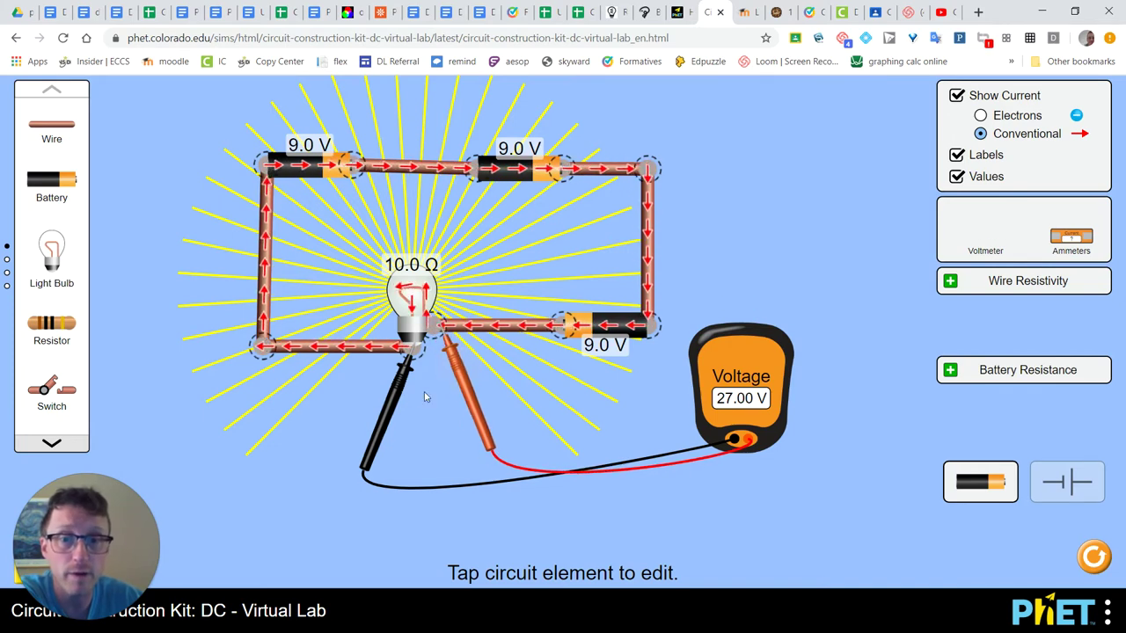
pyautogui.moveTo(401, 389); pyautogui.dragTo(393, 401)
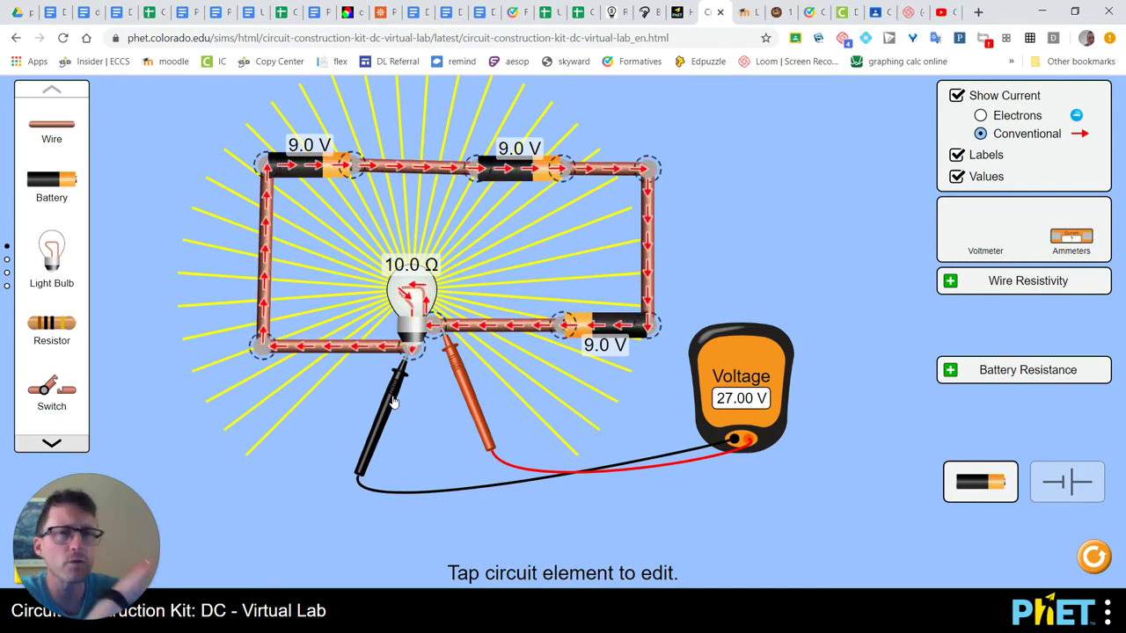
# Step: Move the voltmeter and its probes down off the circuit and place a new ammeter beside it
pyautogui.moveTo(456, 377); pyautogui.dragTo(500, 452)
pyautogui.moveTo(717, 428); pyautogui.dragTo(725, 593)
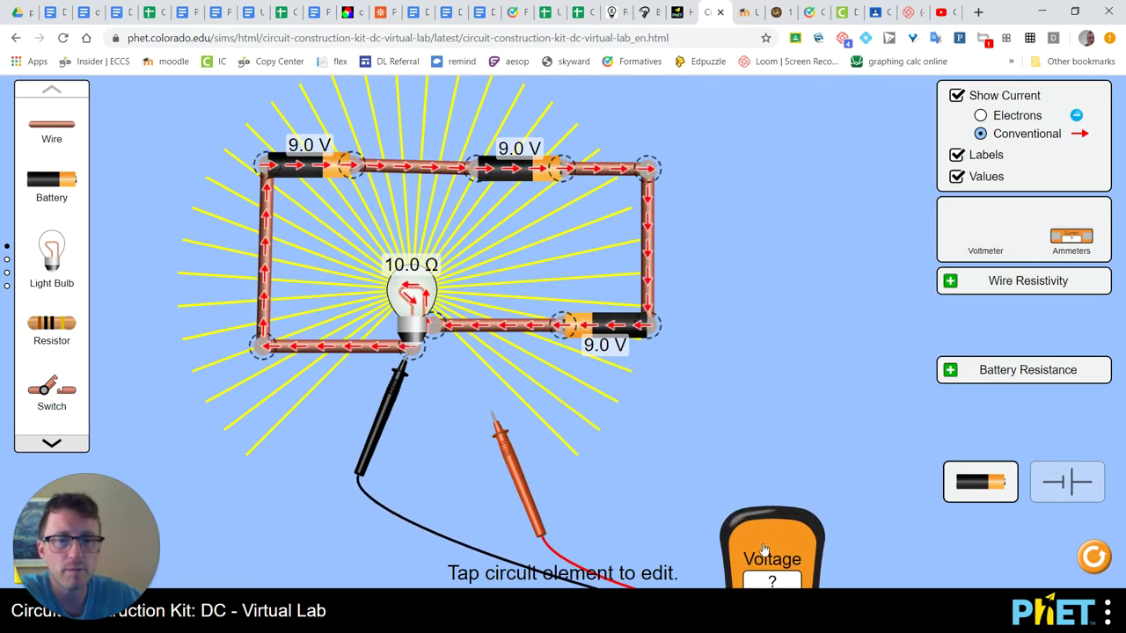
pyautogui.moveTo(390, 453); pyautogui.dragTo(521, 570)
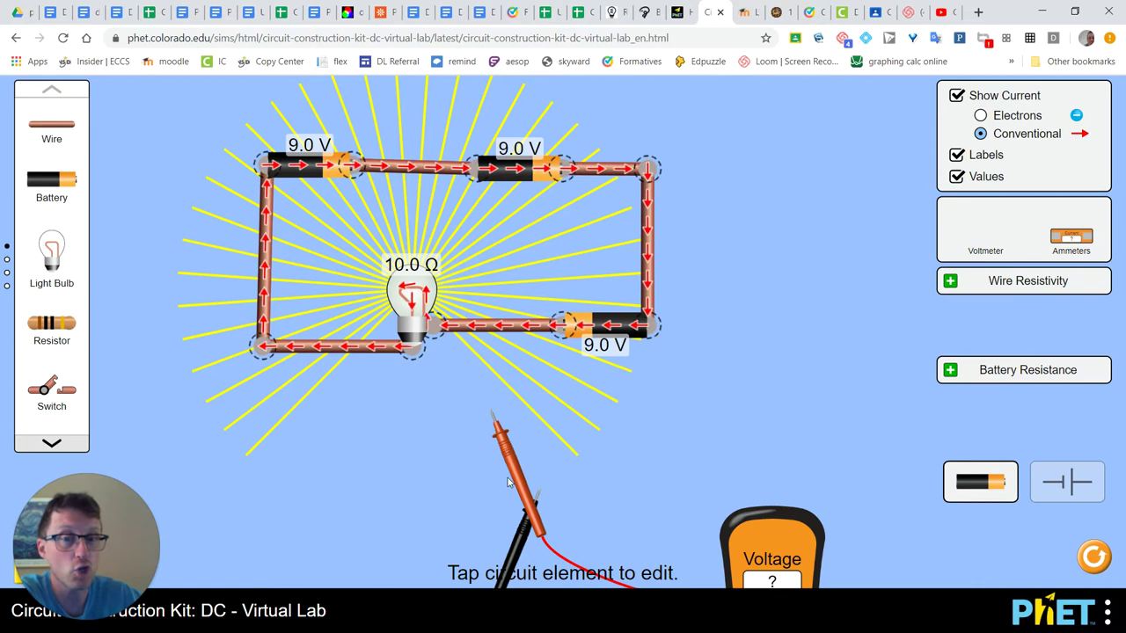
pyautogui.moveTo(516, 490); pyautogui.dragTo(594, 567)
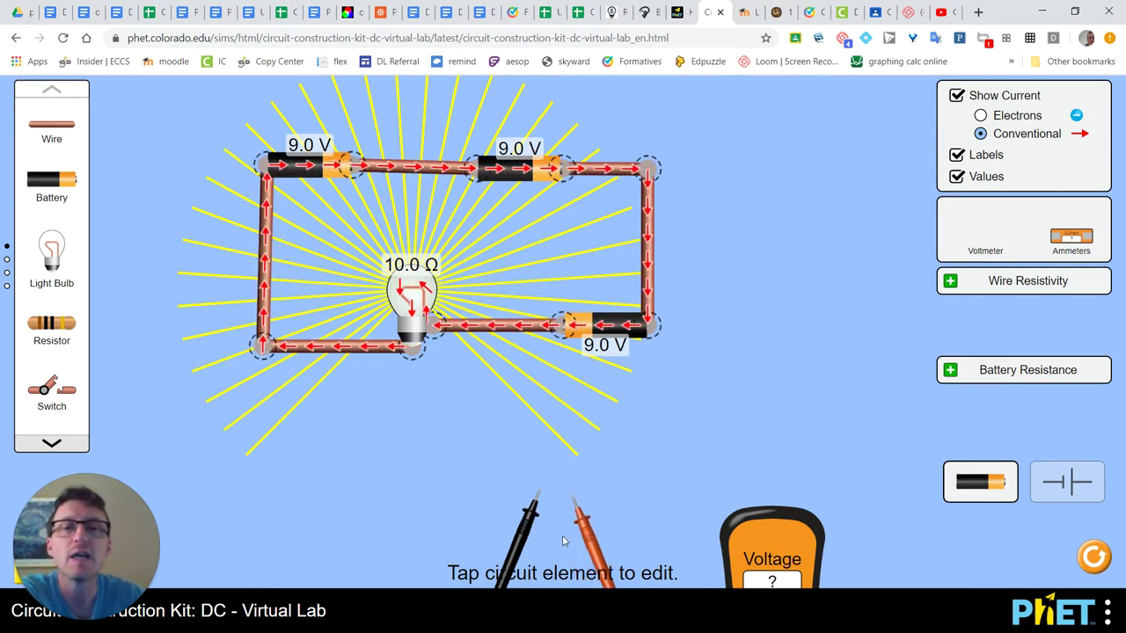
pyautogui.moveTo(1069, 246); pyautogui.dragTo(790, 227)
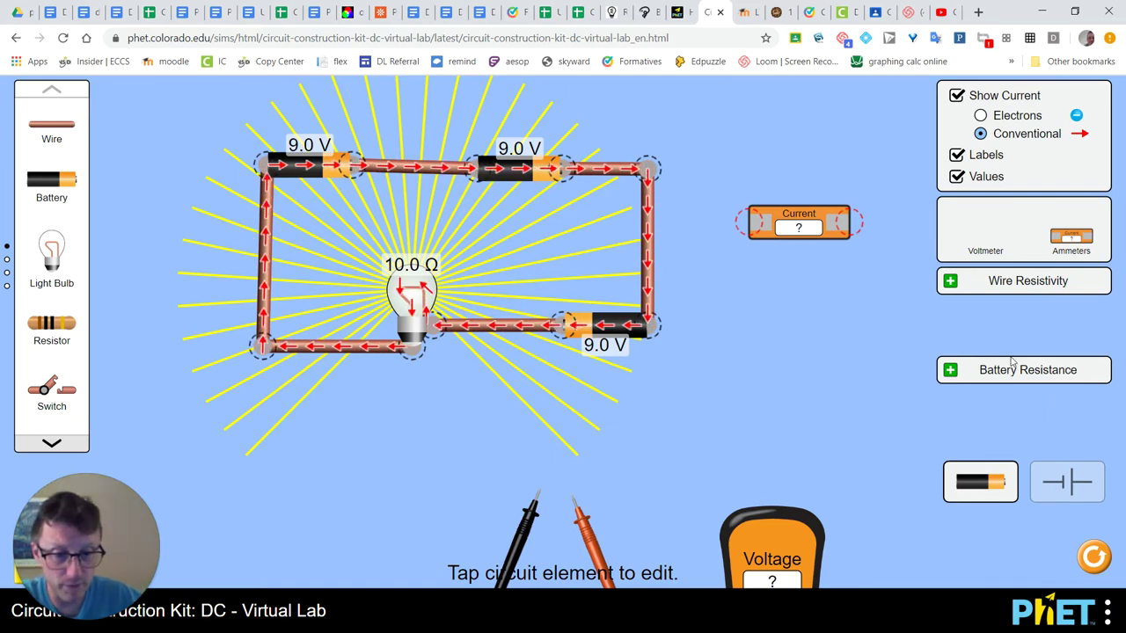
# Step: Raise the voltmeter and touch its probes to the bulb's wires to read 27.00 V again
pyautogui.moveTo(771, 550); pyautogui.dragTo(771, 392)
pyautogui.moveTo(585, 538); pyautogui.dragTo(459, 384)
pyautogui.moveTo(523, 545); pyautogui.dragTo(389, 401)
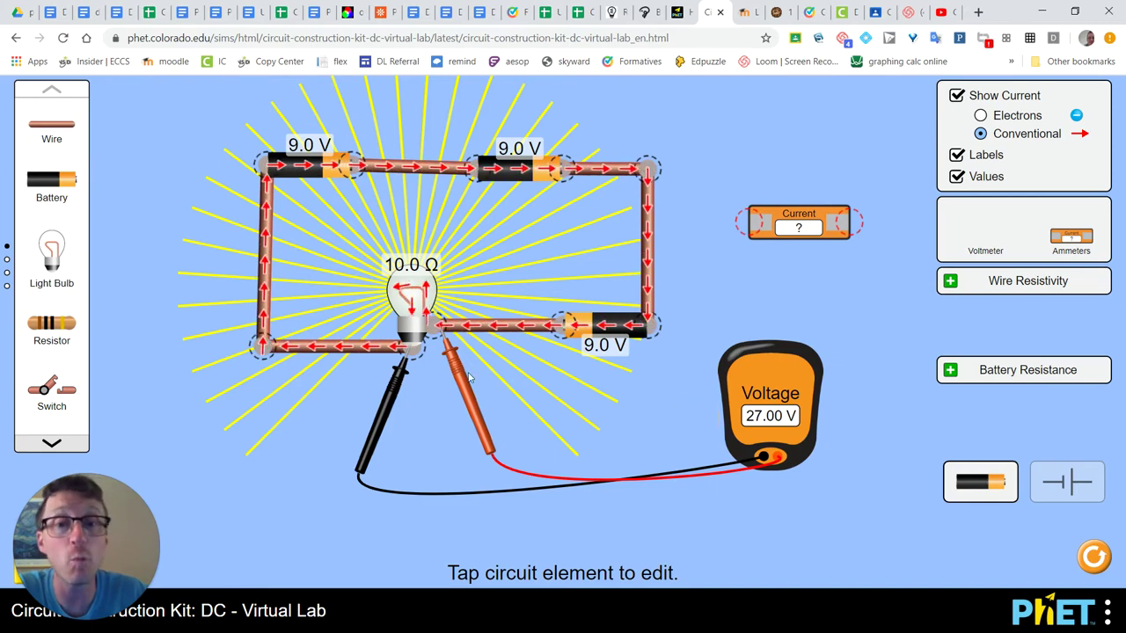
# Step: Move the voltmeter below the bulb and pull both probes off the circuit
pyautogui.moveTo(754, 395); pyautogui.dragTo(556, 498)
pyautogui.moveTo(461, 403); pyautogui.dragTo(445, 526)
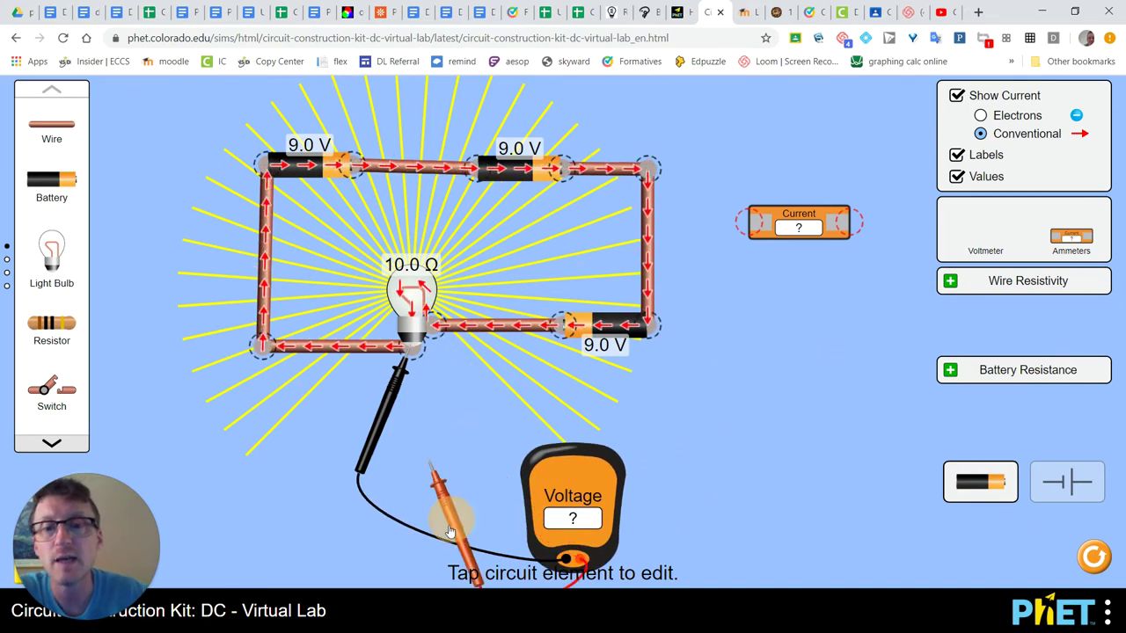
pyautogui.moveTo(394, 427); pyautogui.dragTo(390, 538)
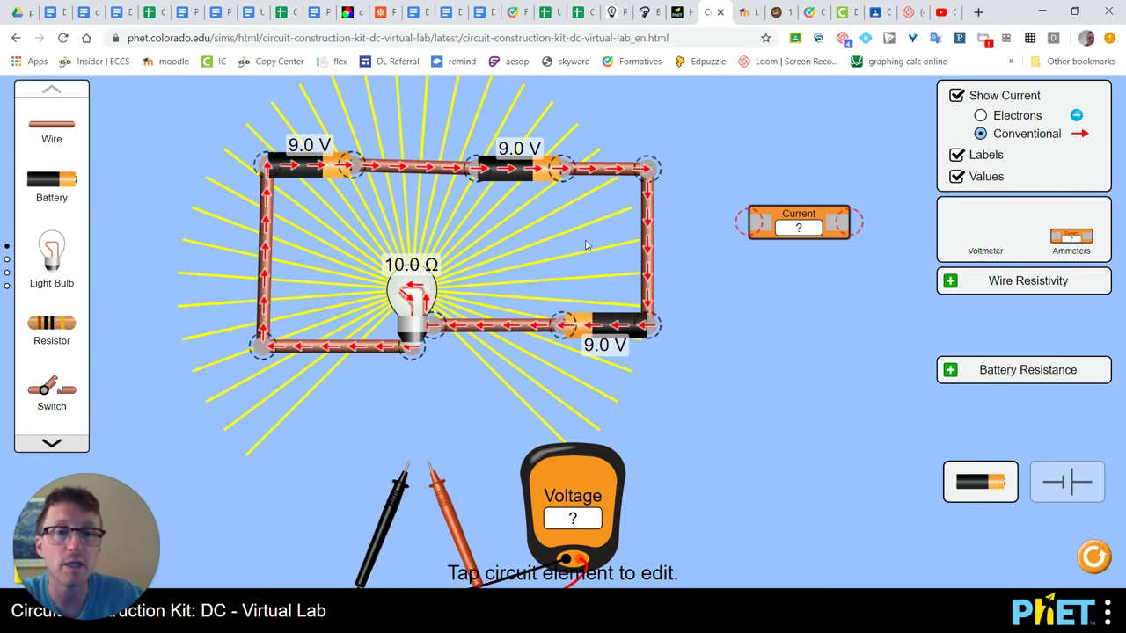
# Step: Delete the top wire right of the second battery and connect the ammeter into the gap, reading 2.70 A
pyautogui.click(614, 172)
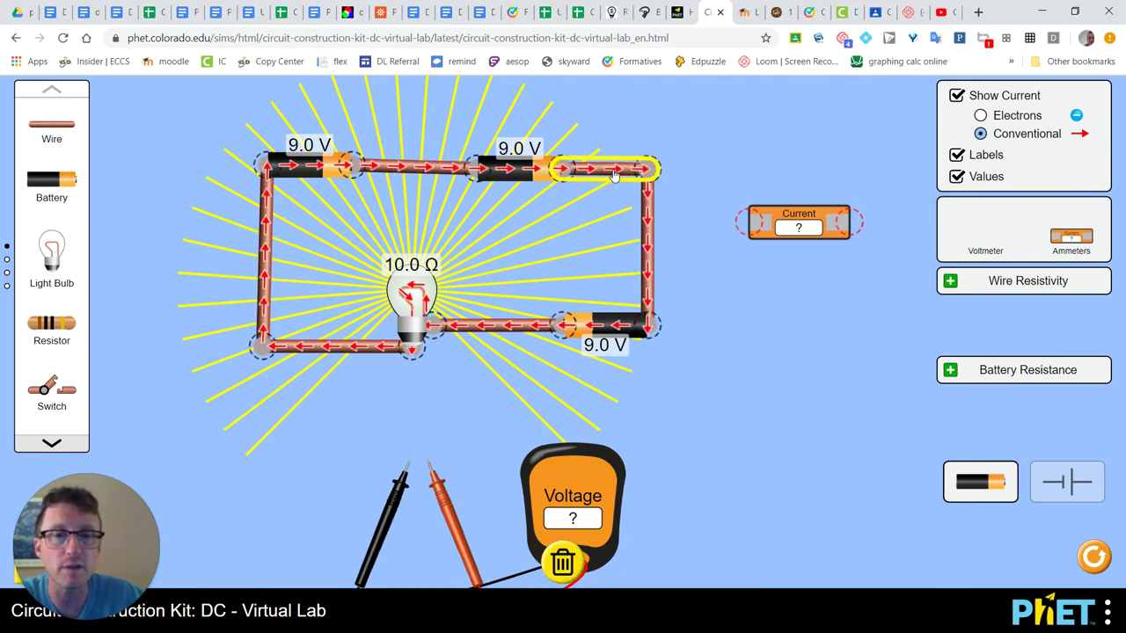
pyautogui.click(563, 561)
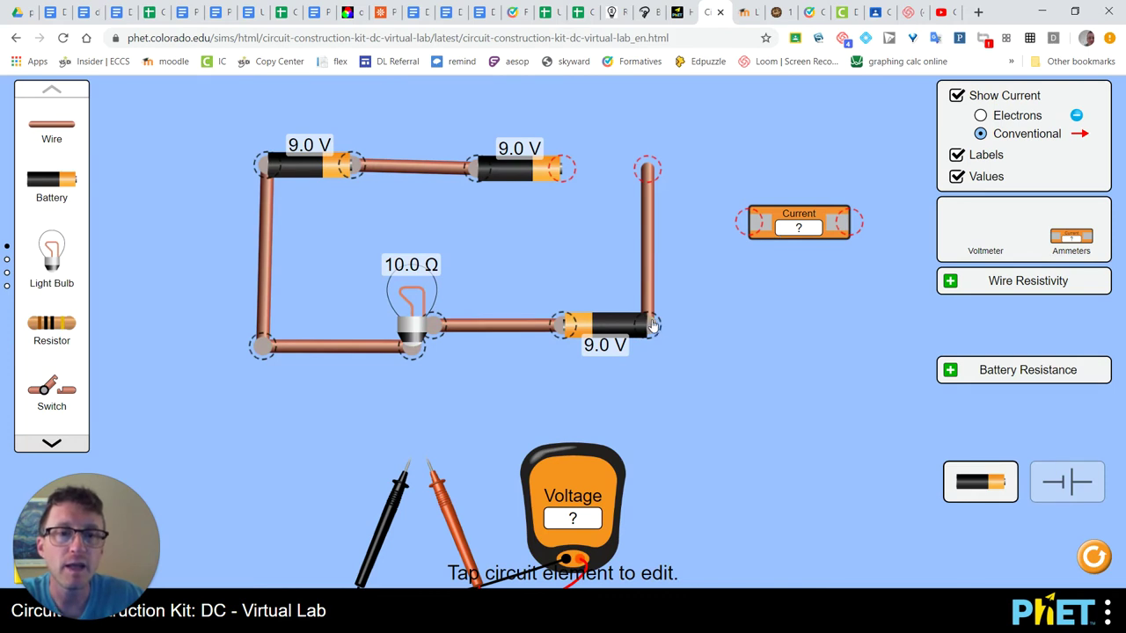
pyautogui.moveTo(704, 327); pyautogui.dragTo(714, 331)
pyautogui.moveTo(648, 168); pyautogui.dragTo(704, 180)
pyautogui.moveTo(810, 220); pyautogui.dragTo(618, 167)
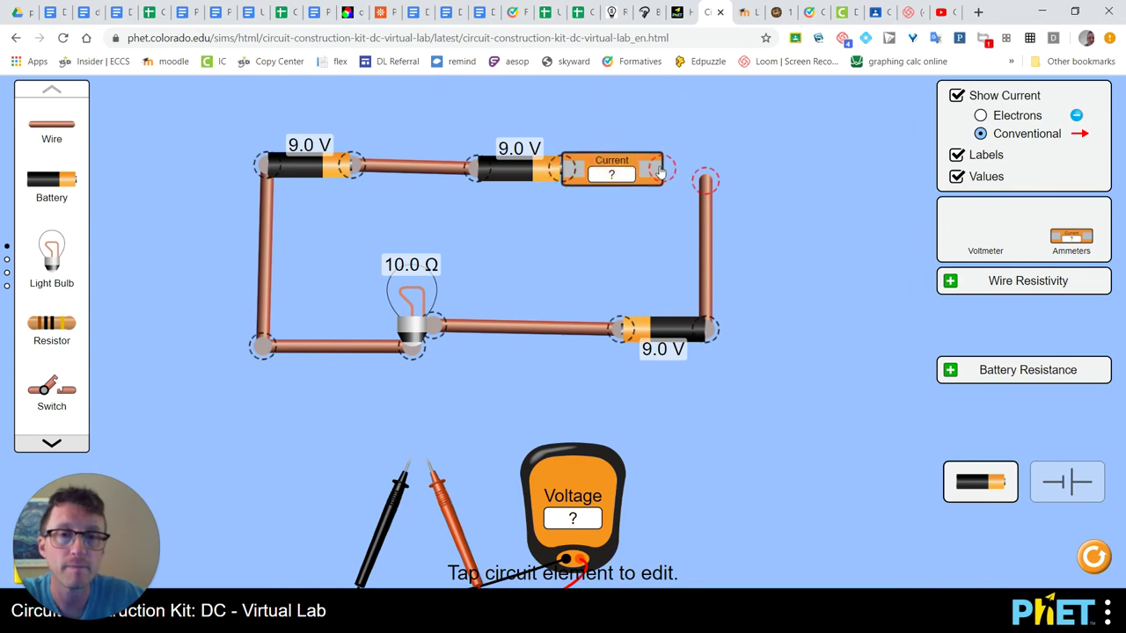
pyautogui.moveTo(695, 173); pyautogui.dragTo(697, 175)
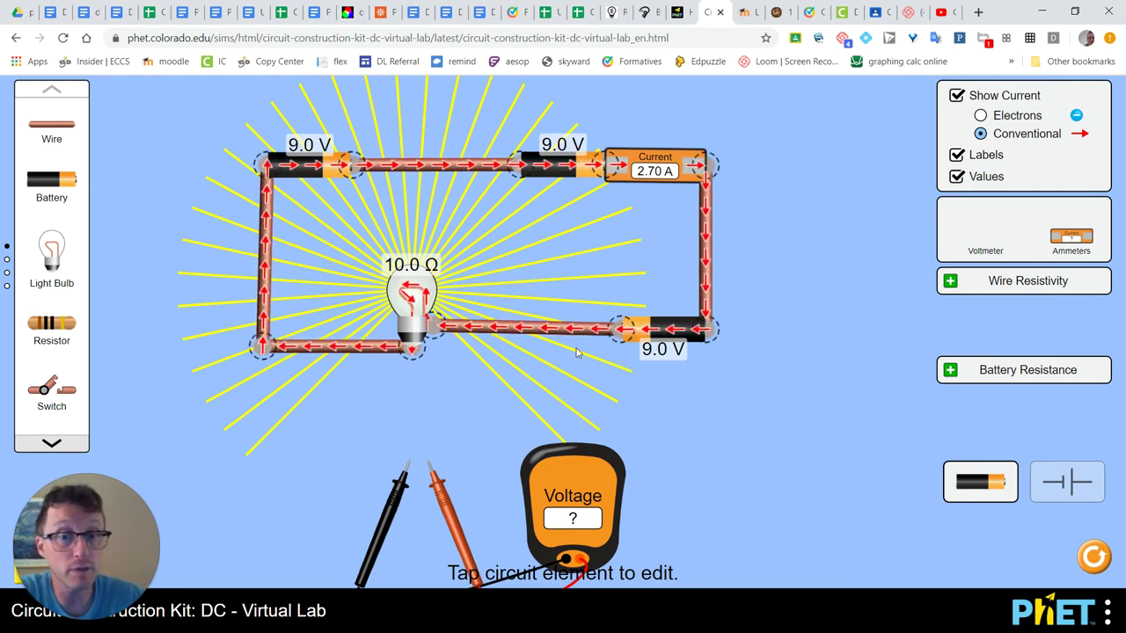
# Step: Move the voltmeter right of the circuit with its red and black probes resting unconnected below the bulb
pyautogui.moveTo(546, 471); pyautogui.dragTo(761, 418)
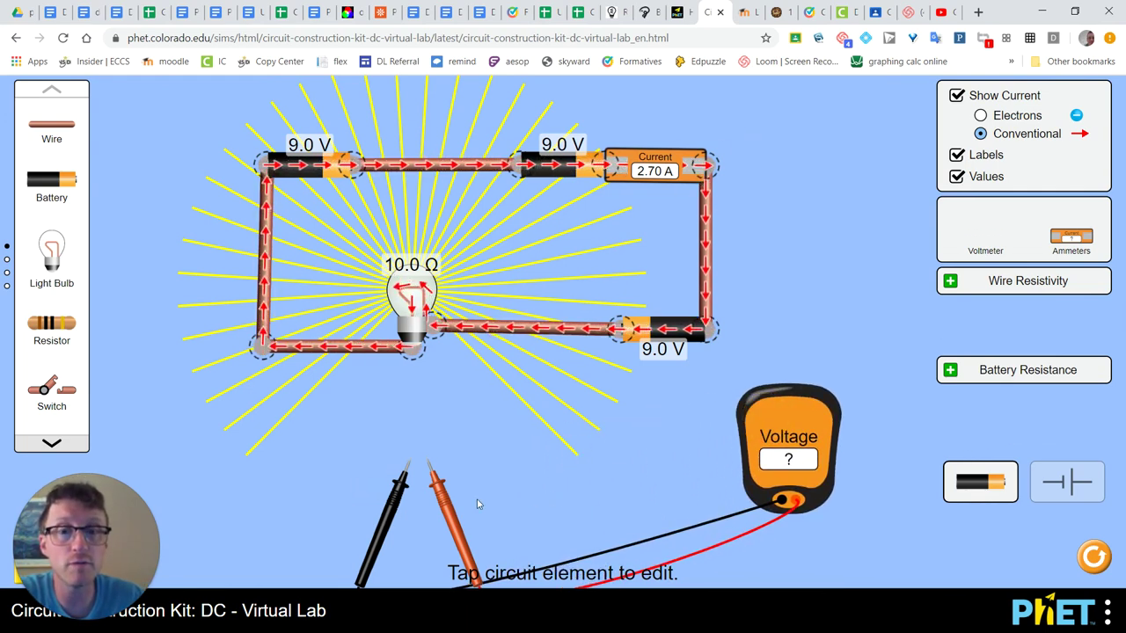
pyautogui.moveTo(453, 528); pyautogui.dragTo(528, 453)
pyautogui.moveTo(390, 503); pyautogui.dragTo(430, 441)
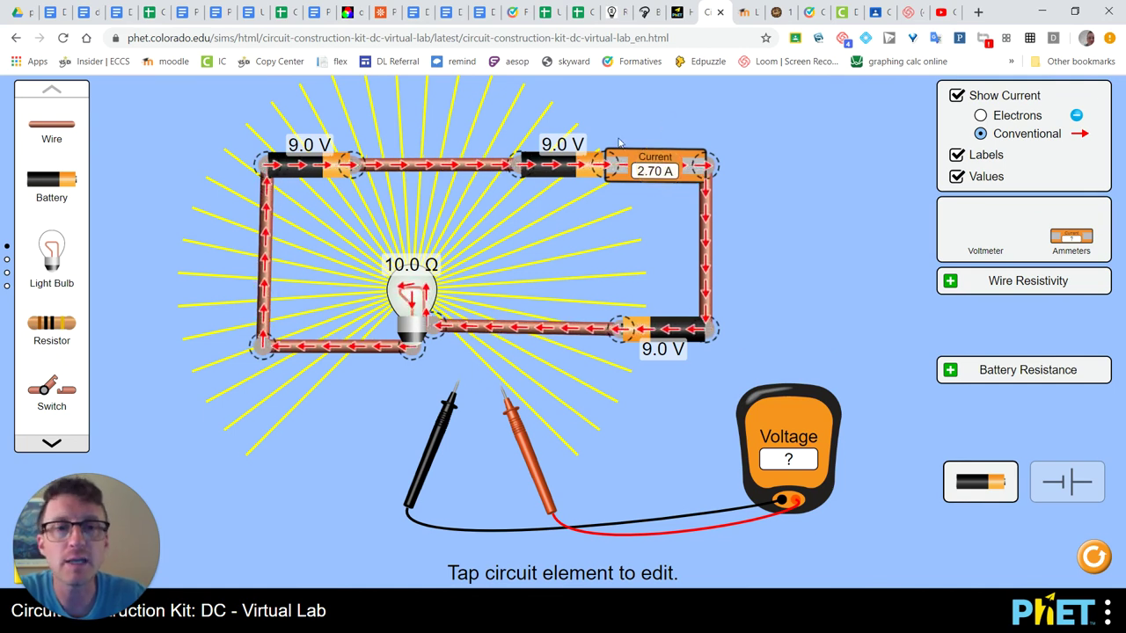
# Step: Delete the wire between the bulb and lower-right battery and insert a second ammeter, also reading 2.70 A
pyautogui.click(655, 165)
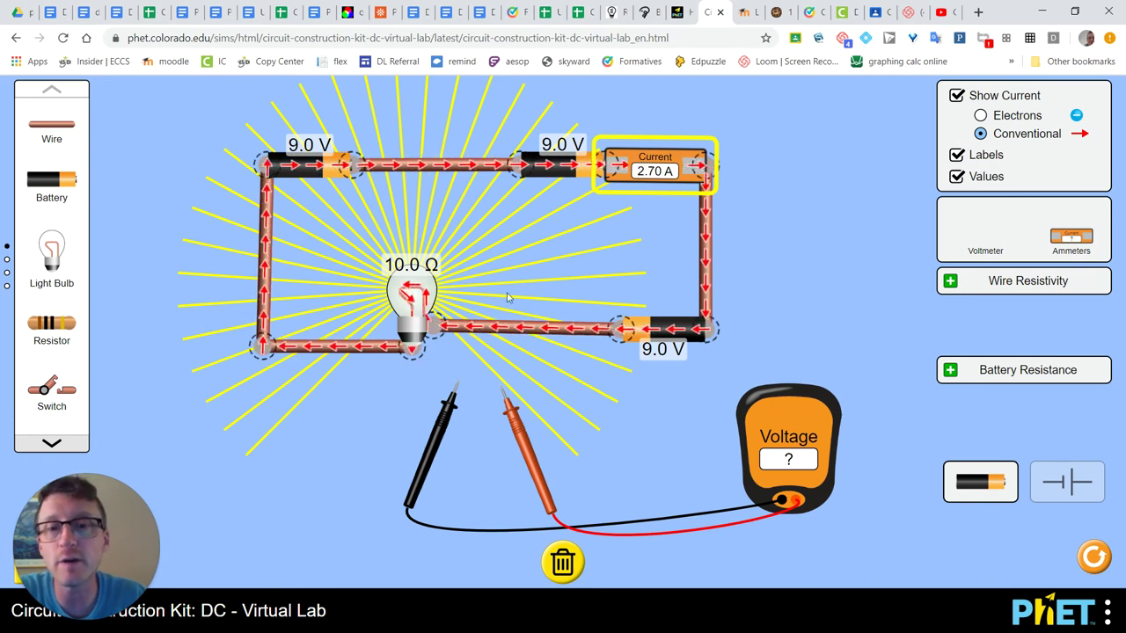
pyautogui.click(506, 331)
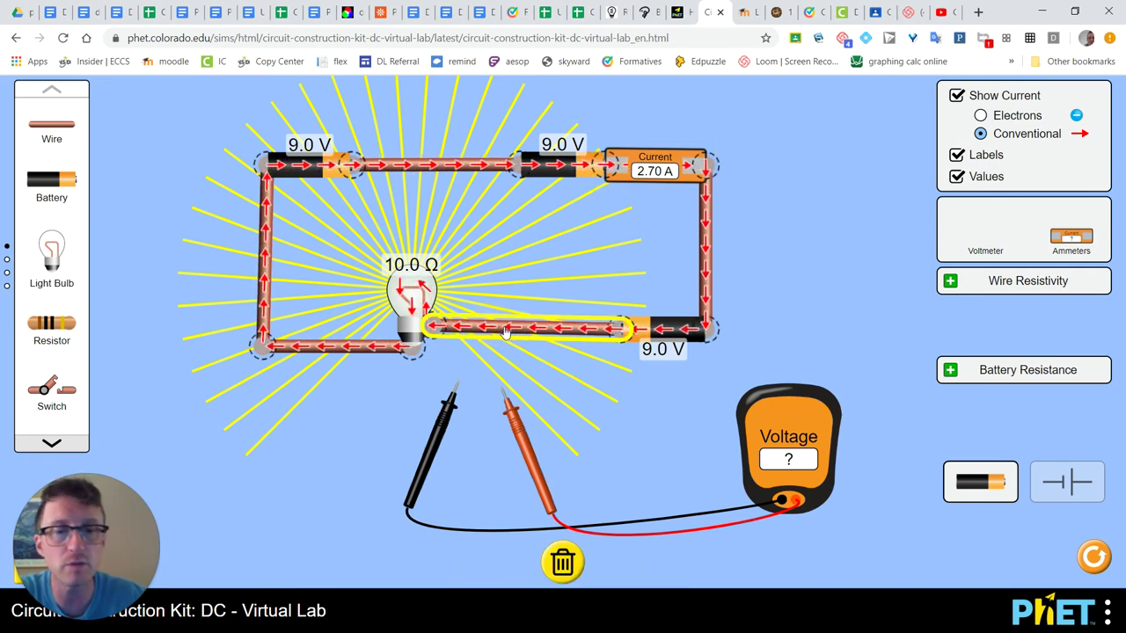
pyautogui.click(563, 563)
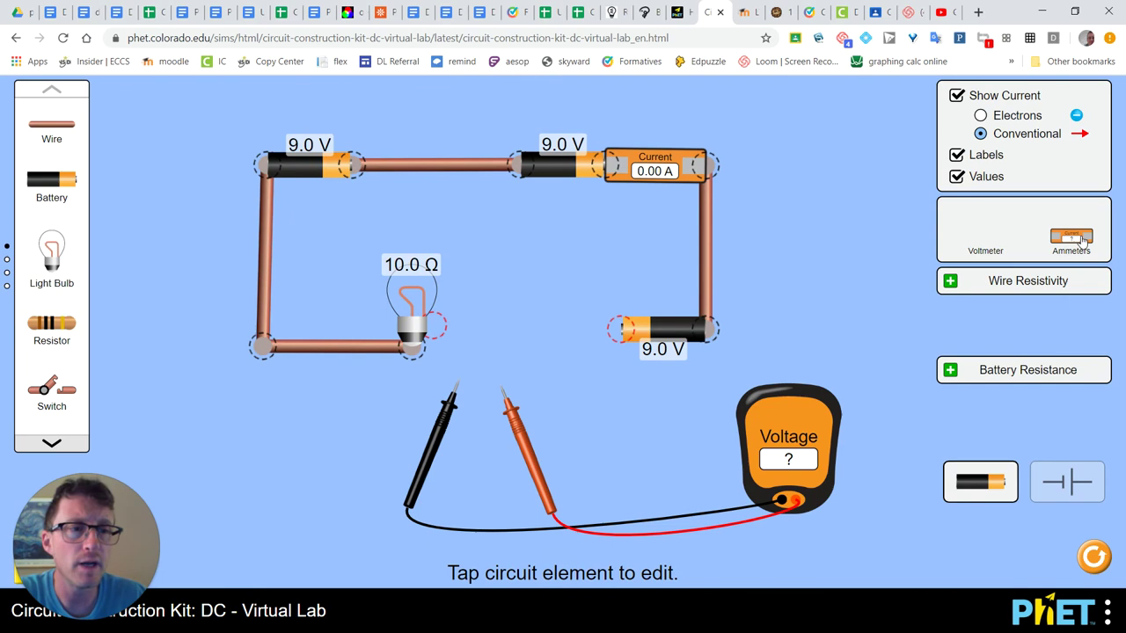
pyautogui.moveTo(1082, 242); pyautogui.dragTo(556, 256)
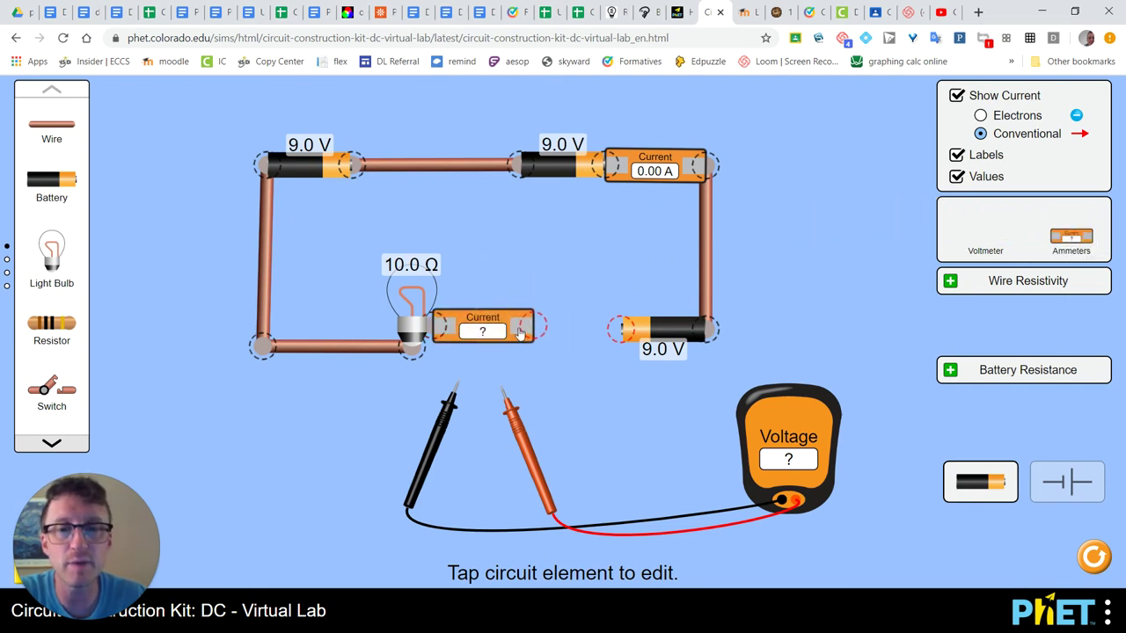
pyautogui.moveTo(604, 335); pyautogui.dragTo(587, 346)
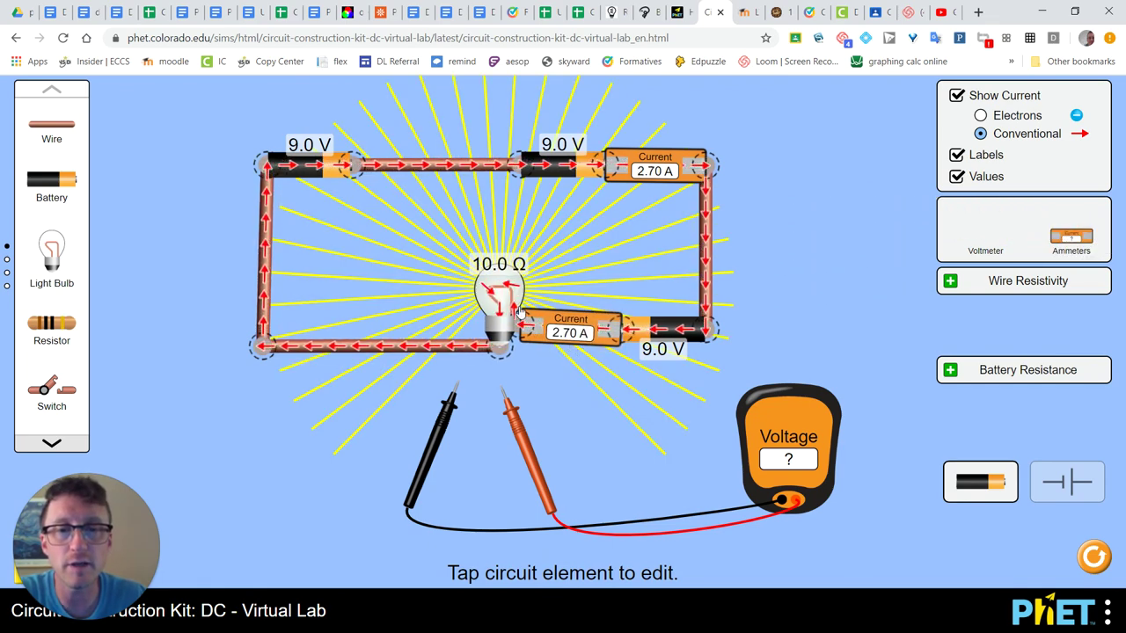